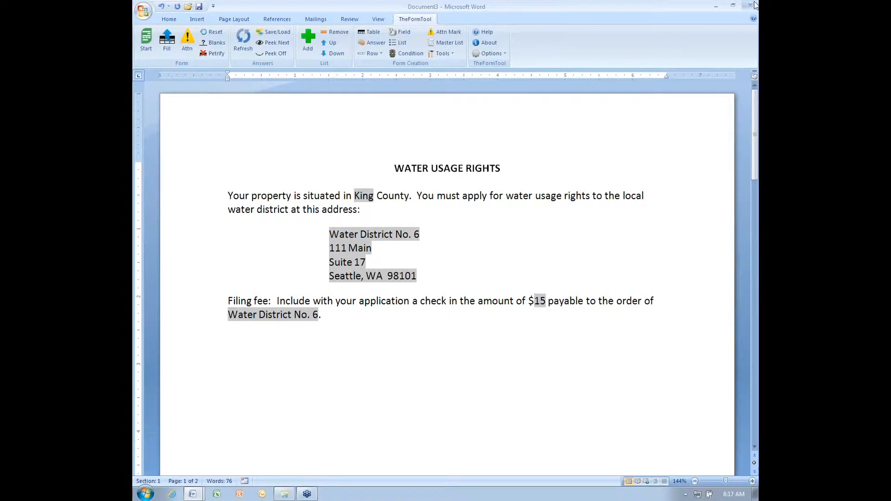
Close the Water Usage Rights document and check the answer choices for the Interior detail question below the invoice
{"action": "left_click", "coordinate": [751, 5]}
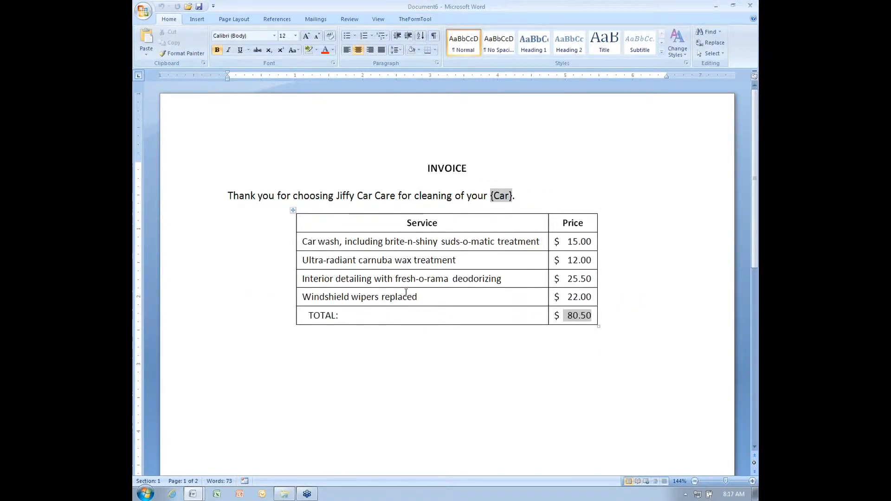
{"action": "scroll", "coordinate": [406, 292], "scroll_direction": "down", "scroll_amount": 10}
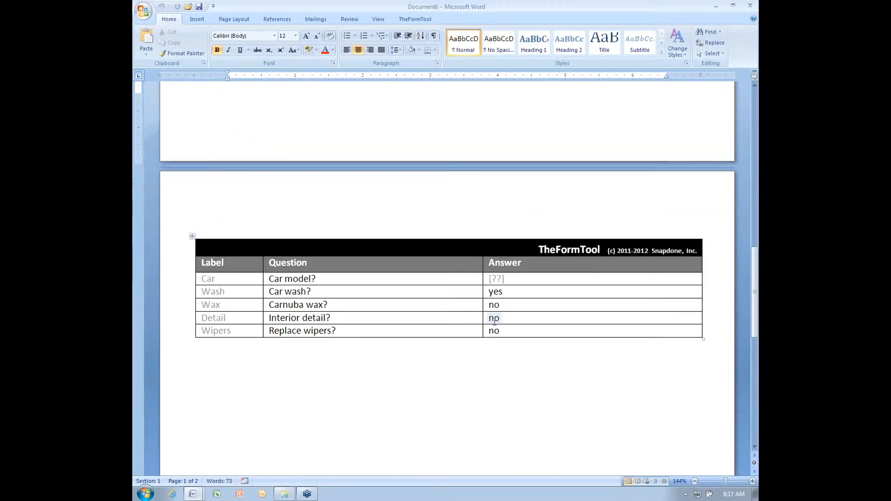
{"action": "left_click", "coordinate": [494, 319]}
{"action": "left_click", "coordinate": [505, 319]}
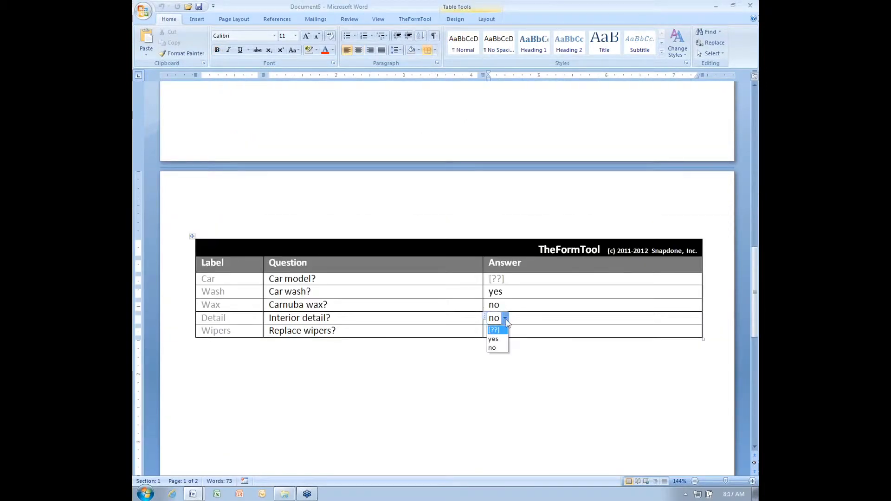
{"action": "left_click", "coordinate": [506, 319]}
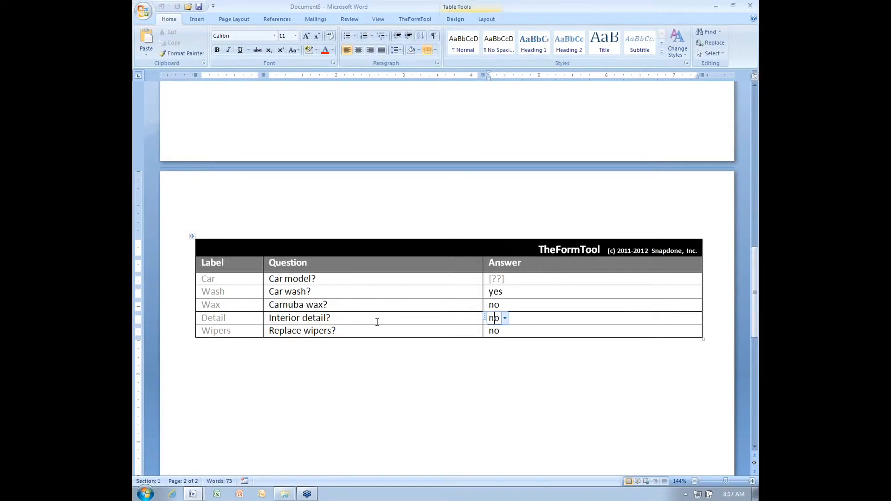
{"action": "scroll", "coordinate": [437, 314], "scroll_direction": "up", "scroll_amount": 15}
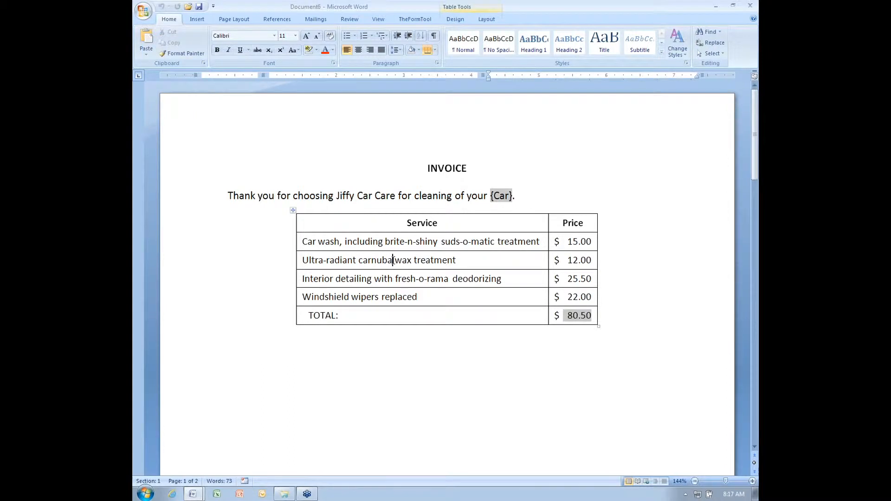
{"action": "left_click_drag", "start_coordinate": [393, 261], "coordinate": [569, 263]}
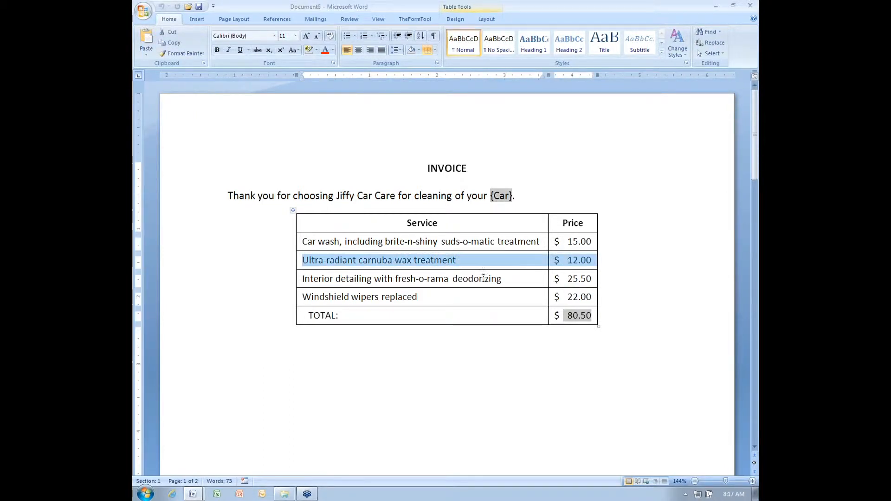
{"action": "left_click_drag", "start_coordinate": [483, 279], "coordinate": [559, 280]}
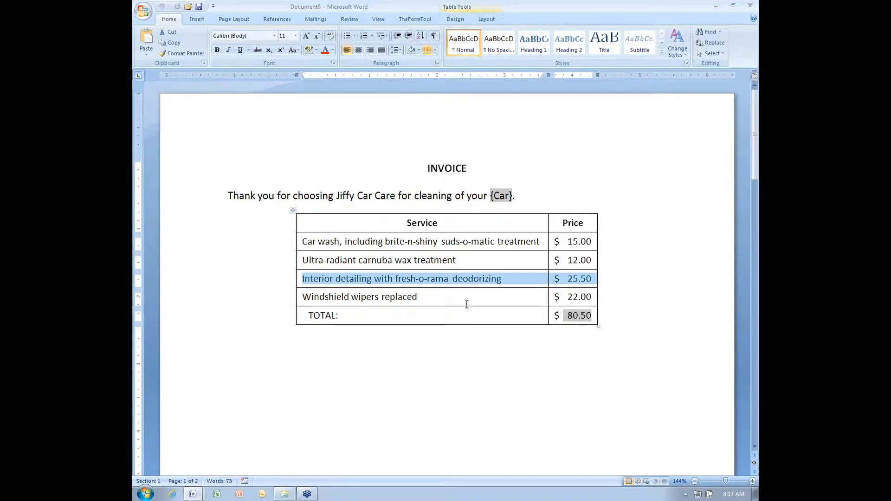
{"action": "left_click_drag", "start_coordinate": [457, 261], "coordinate": [302, 263]}
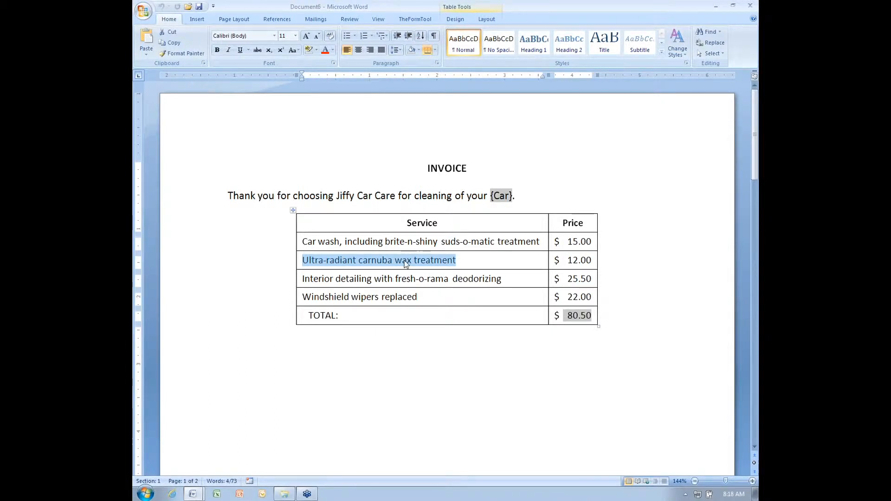
{"action": "left_click_drag", "start_coordinate": [557, 262], "coordinate": [592, 262]}
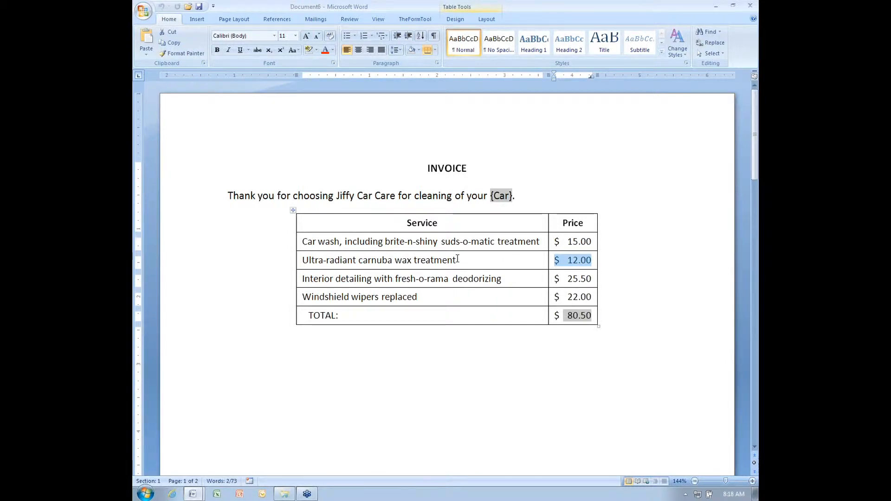
{"action": "left_click_drag", "start_coordinate": [458, 259], "coordinate": [621, 259]}
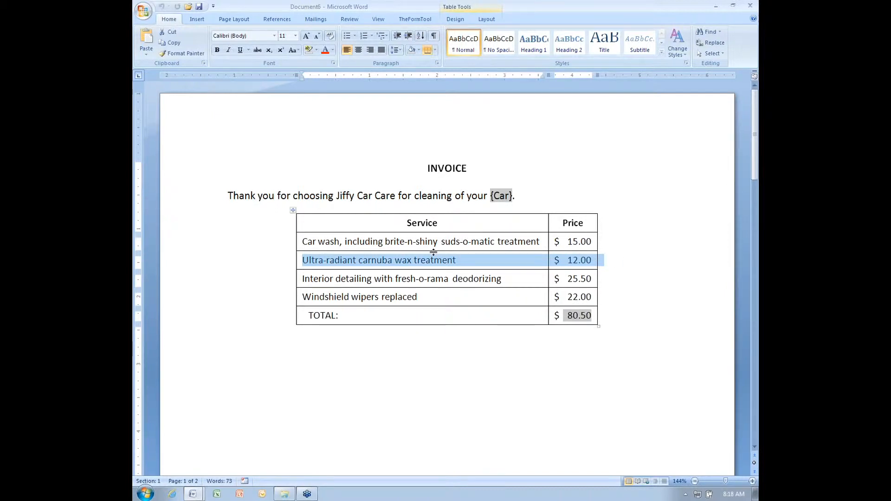
{"action": "left_click", "coordinate": [462, 265]}
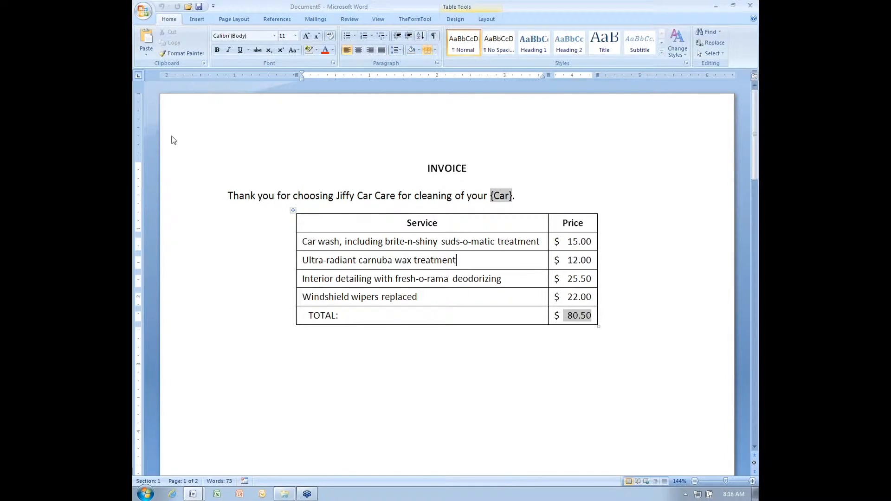
Open the condition dialog for the start of the thank-you sentence and close it without adding a condition
{"action": "left_click", "coordinate": [227, 190]}
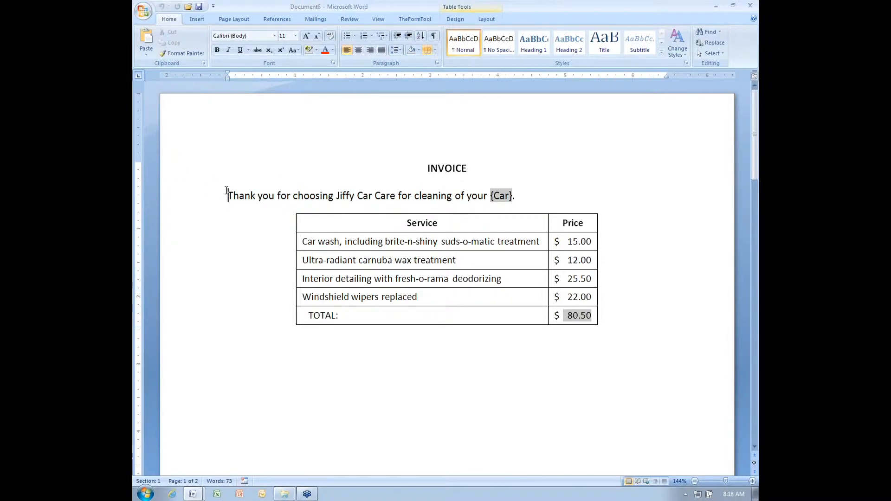
{"action": "left_click", "coordinate": [411, 20]}
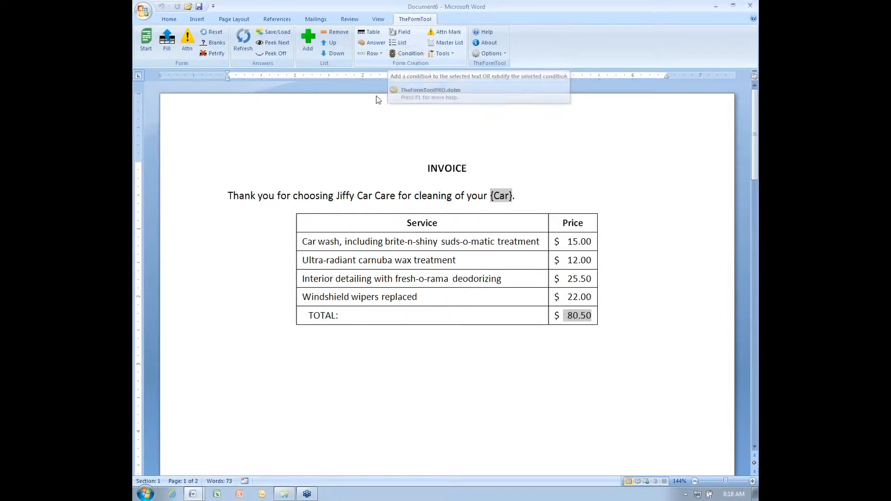
{"action": "left_click_drag", "start_coordinate": [230, 196], "coordinate": [366, 191]}
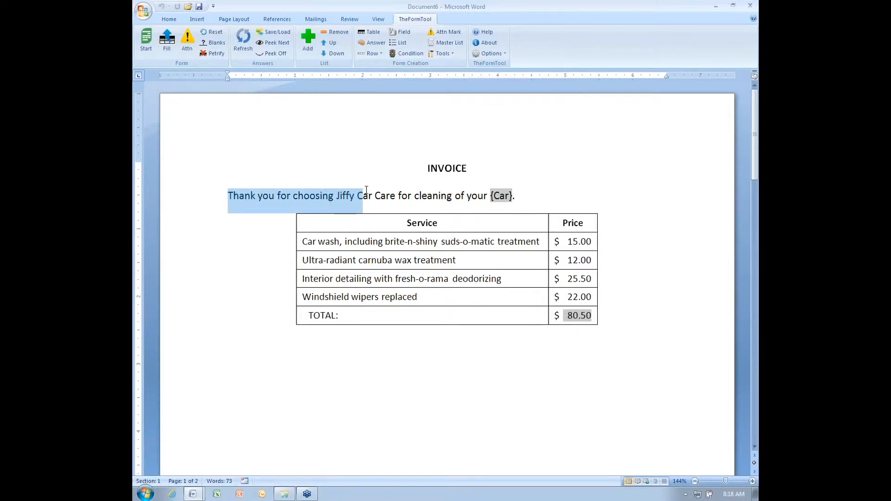
{"action": "left_click", "coordinate": [407, 54]}
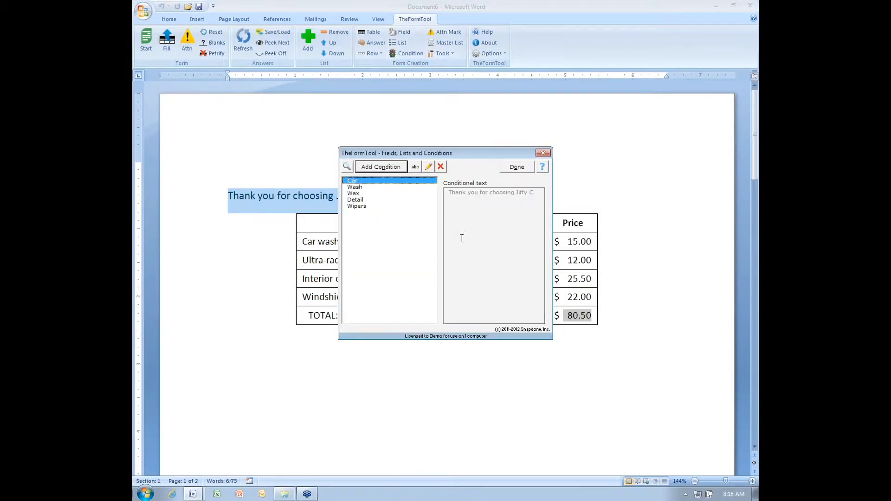
{"action": "left_click", "coordinate": [543, 152]}
Insert "A" before the thank-you sentence, try it as a conditional a / an, and delete it again
{"action": "left_click", "coordinate": [229, 198]}
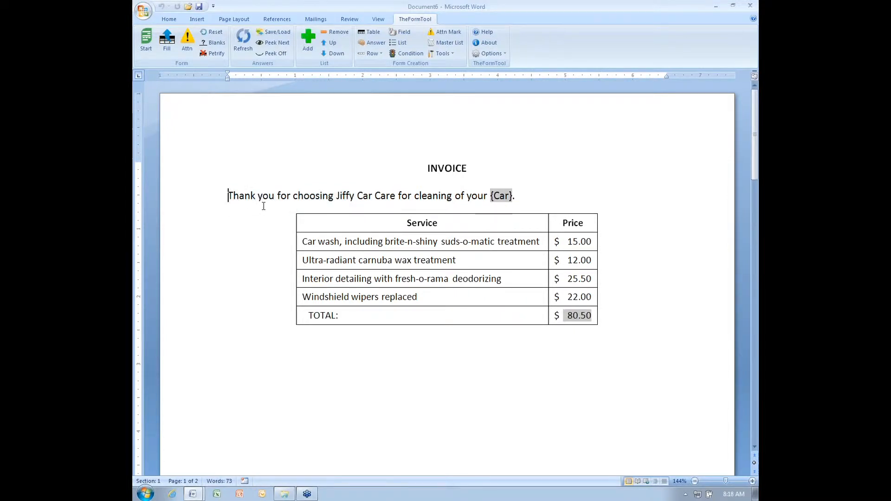
{"action": "type", "text": "A"}
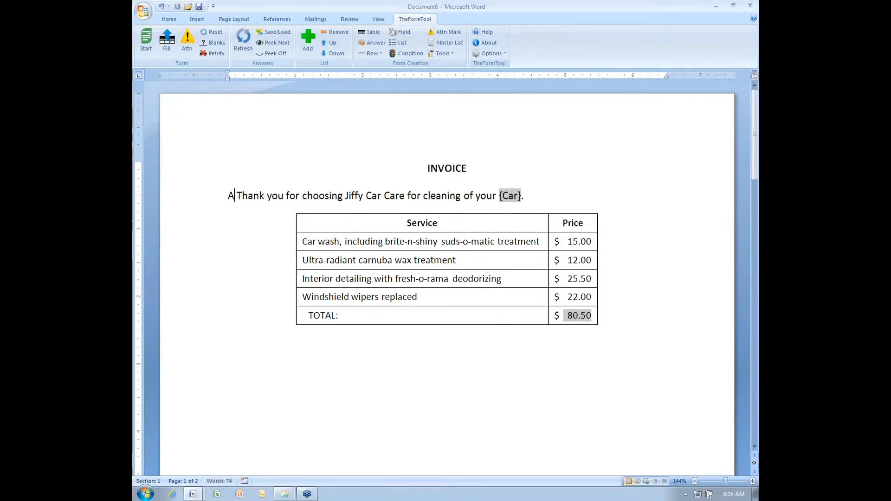
{"action": "double_click", "coordinate": [231, 207]}
{"action": "left_click", "coordinate": [406, 53]}
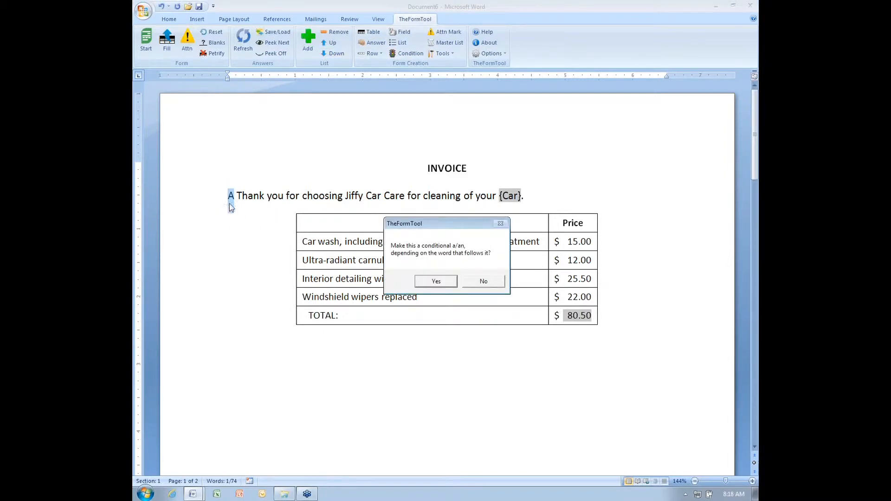
{"action": "left_click", "coordinate": [445, 281]}
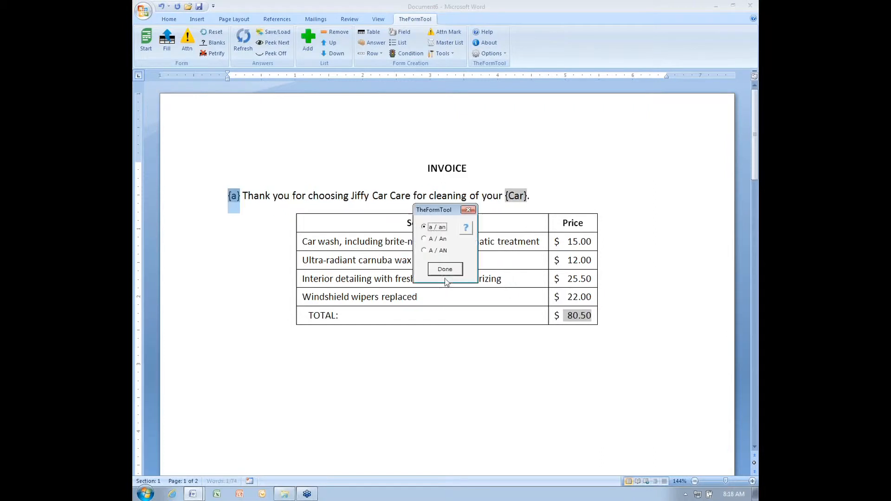
{"action": "left_click", "coordinate": [447, 271]}
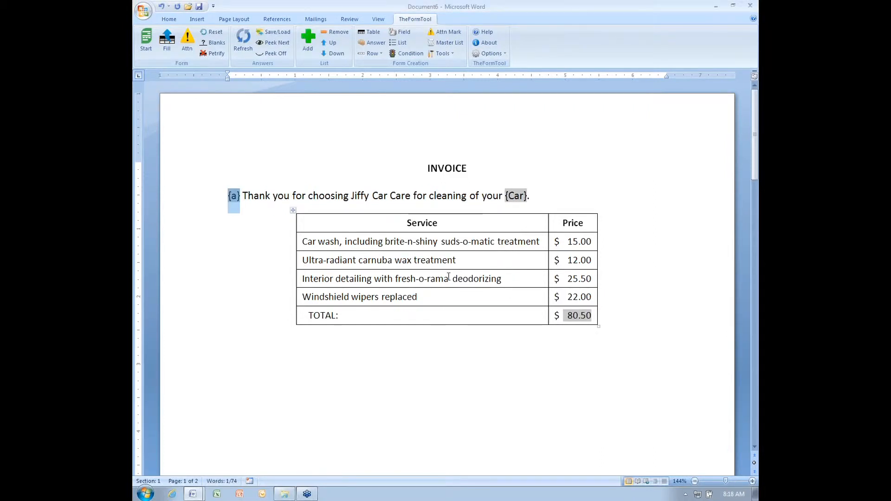
{"action": "key", "text": "Delete"}
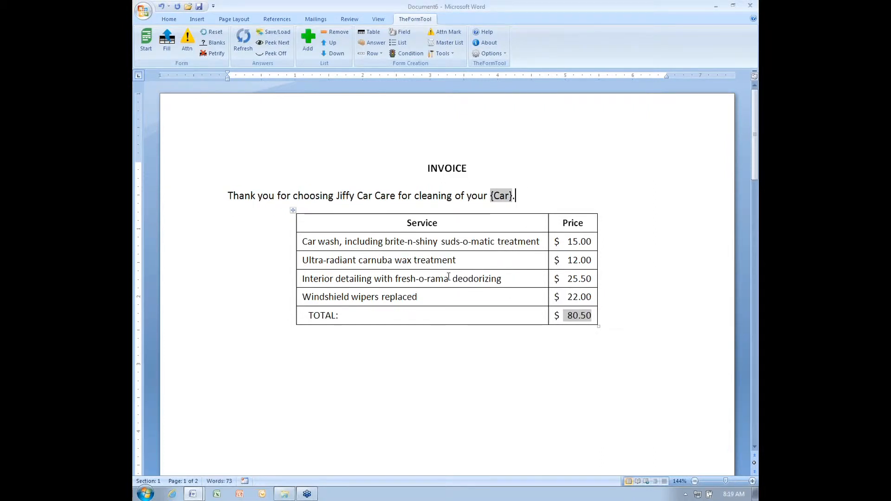
Make the period after the {Car} field a conditional period, and delete it
{"action": "key", "text": "shift+Left"}
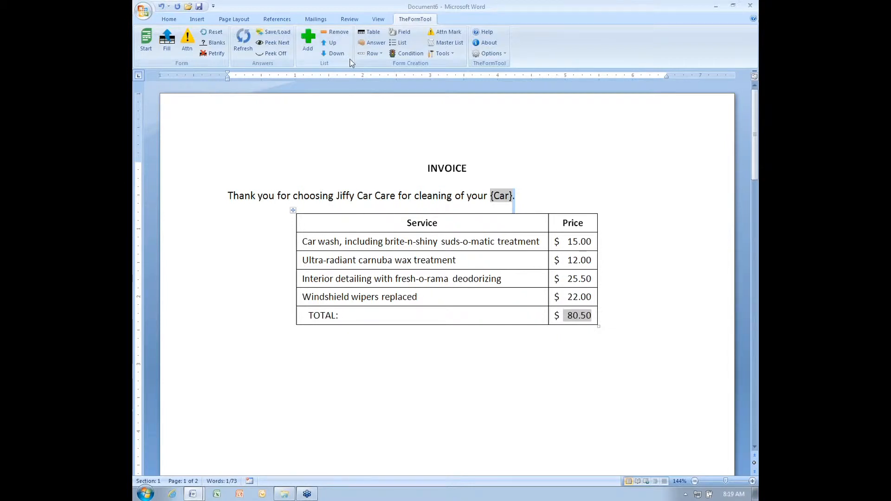
{"action": "left_click", "coordinate": [407, 53]}
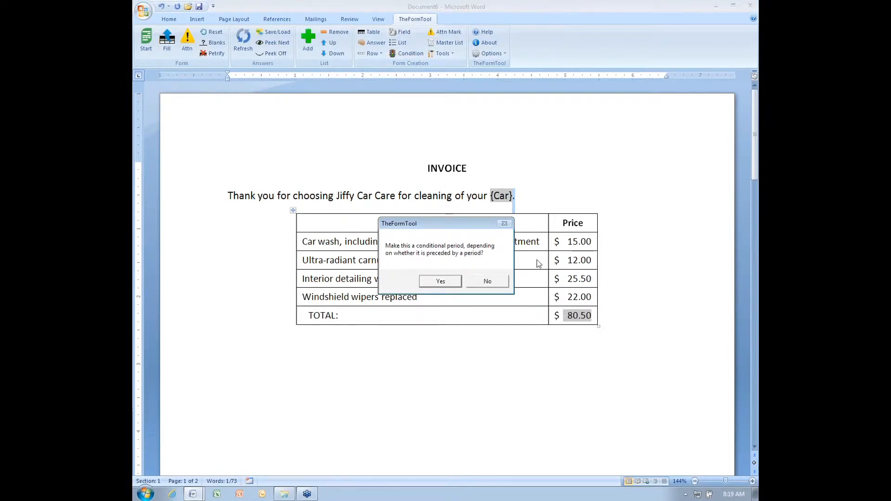
{"action": "left_click", "coordinate": [441, 282]}
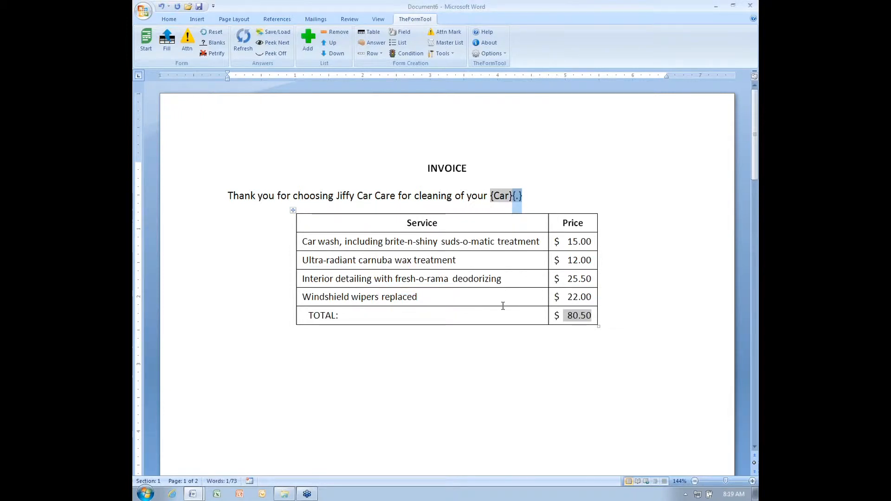
{"action": "key", "text": "Delete"}
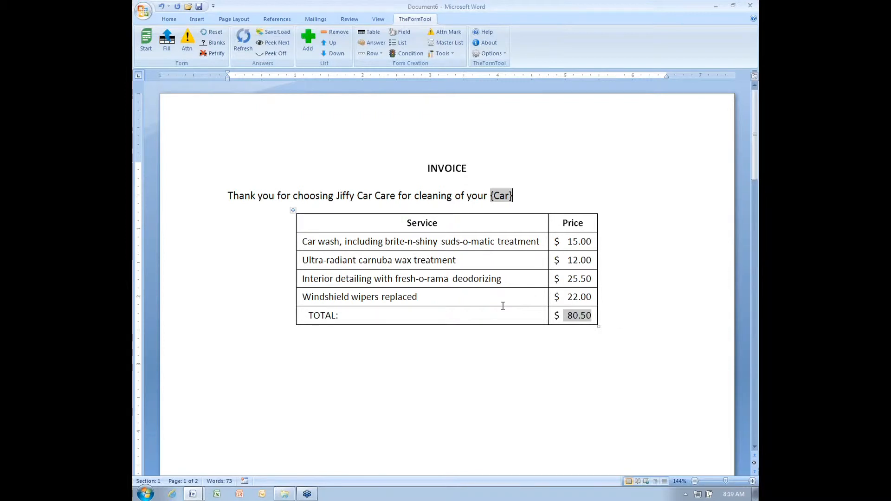
Start a condition on the whole carnuba wax row and move its dialogs clear of that row
{"action": "left_click", "coordinate": [466, 261]}
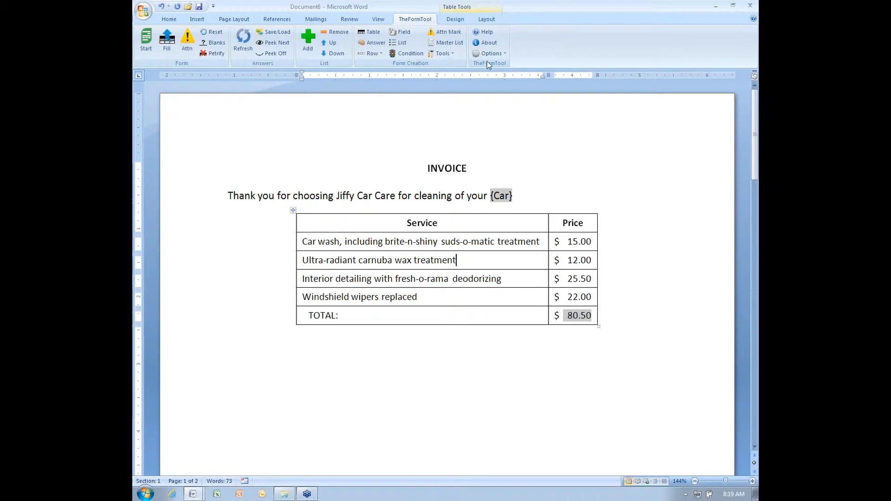
{"action": "left_click", "coordinate": [418, 53]}
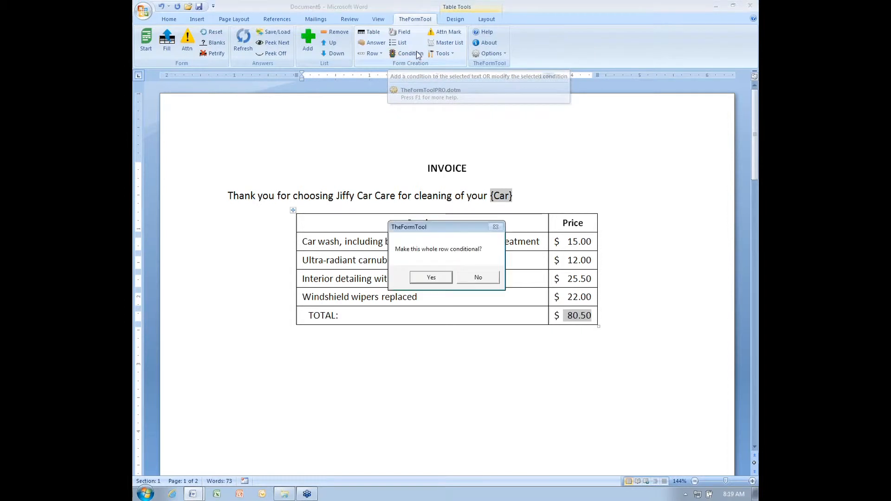
{"action": "left_click_drag", "start_coordinate": [471, 225], "coordinate": [562, 316]}
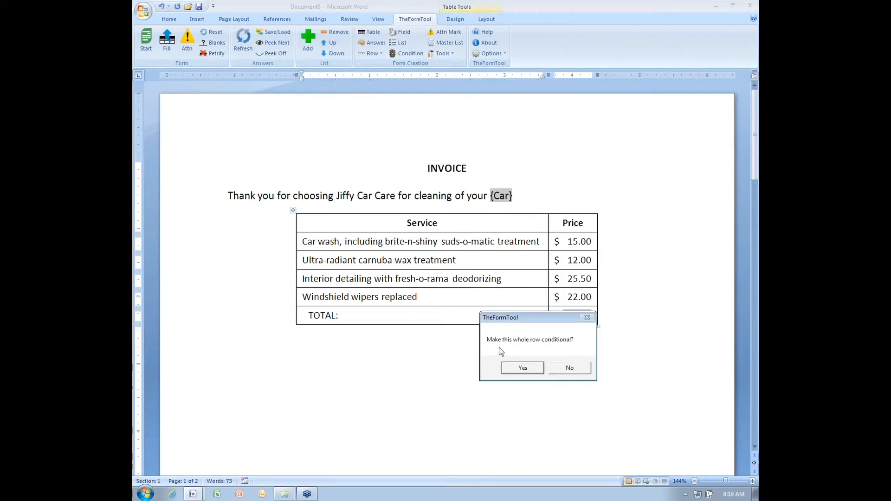
{"action": "left_click", "coordinate": [523, 368]}
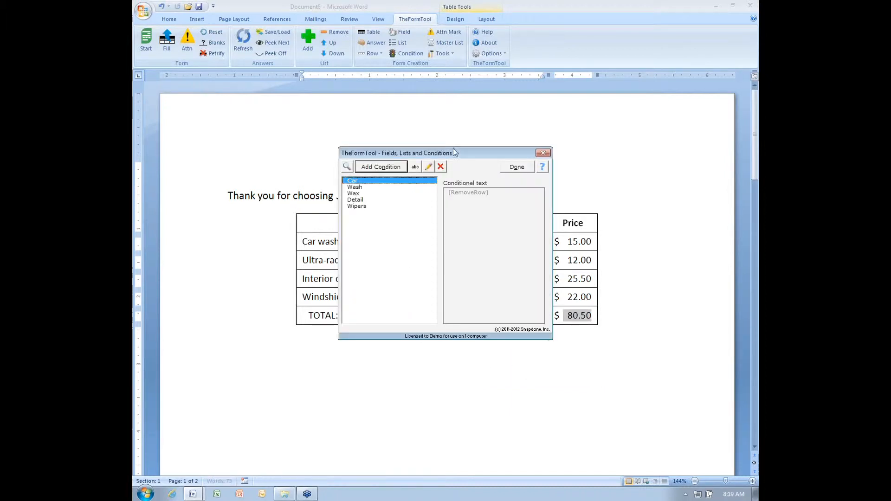
{"action": "left_click_drag", "start_coordinate": [453, 153], "coordinate": [453, 295]}
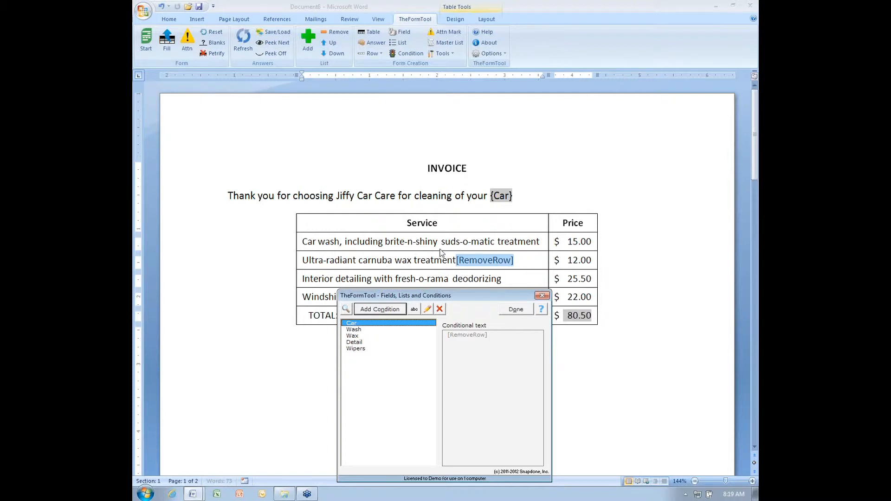
Add a condition based on the Wax answer so the carnuba wax row is removed when the answer is No
{"action": "left_click", "coordinate": [357, 336]}
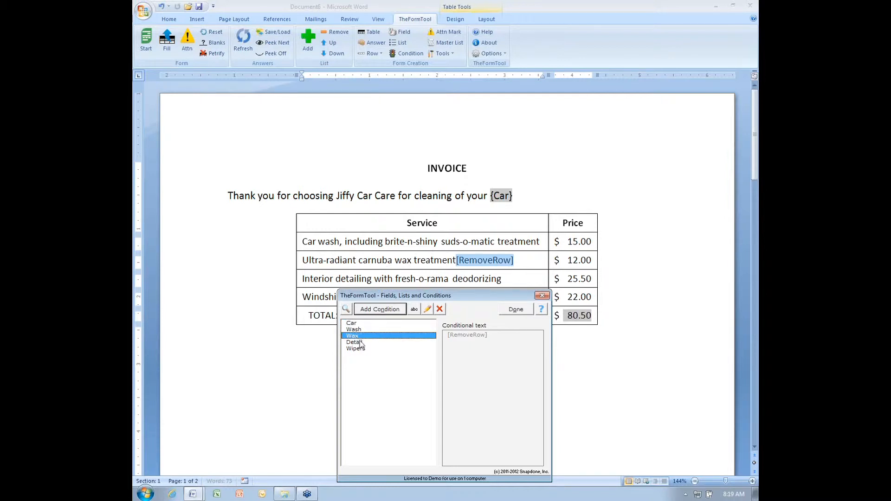
{"action": "left_click", "coordinate": [388, 311]}
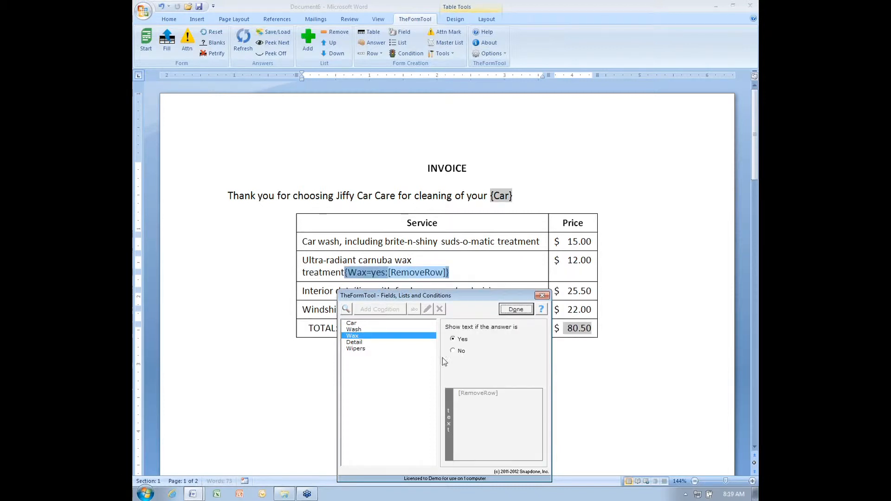
{"action": "left_click", "coordinate": [455, 351]}
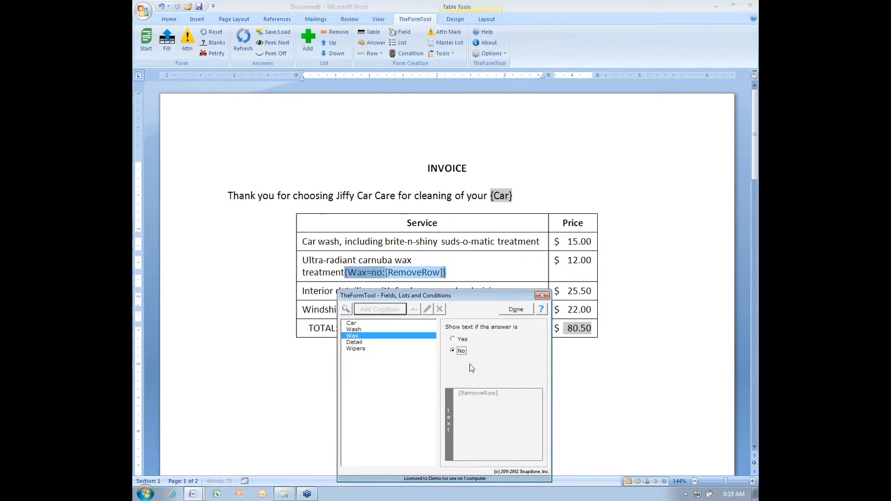
{"action": "left_click", "coordinate": [521, 309]}
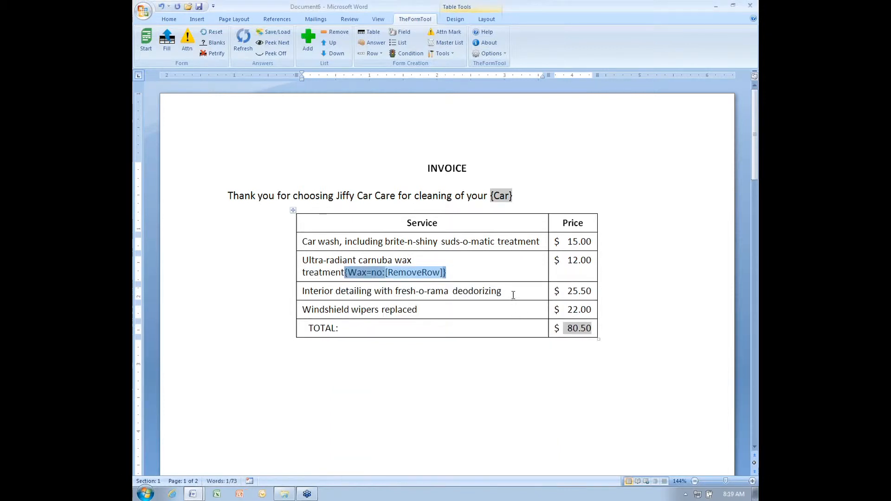
{"action": "left_click", "coordinate": [513, 295]}
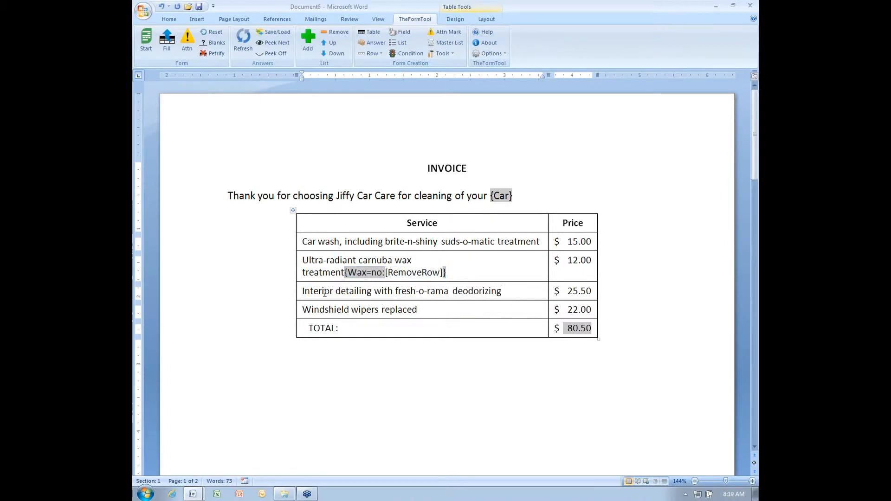
Add a condition based on the Detail answer so the interior detailing row is removed when the answer is No
{"action": "left_click", "coordinate": [407, 53]}
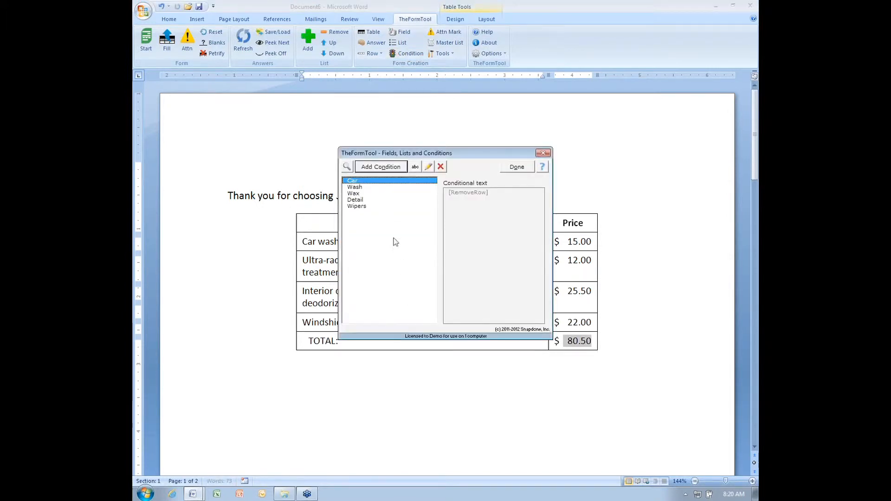
{"action": "left_click", "coordinate": [356, 201]}
{"action": "left_click", "coordinate": [384, 168]}
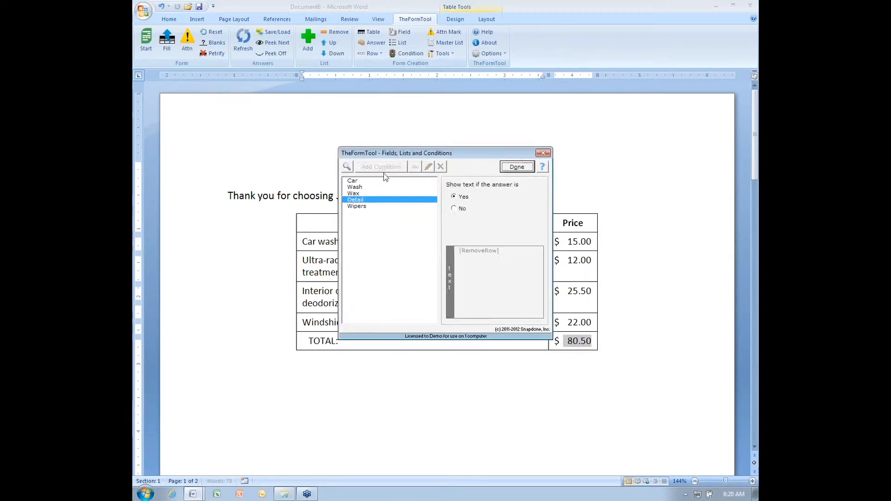
{"action": "left_click", "coordinate": [454, 208]}
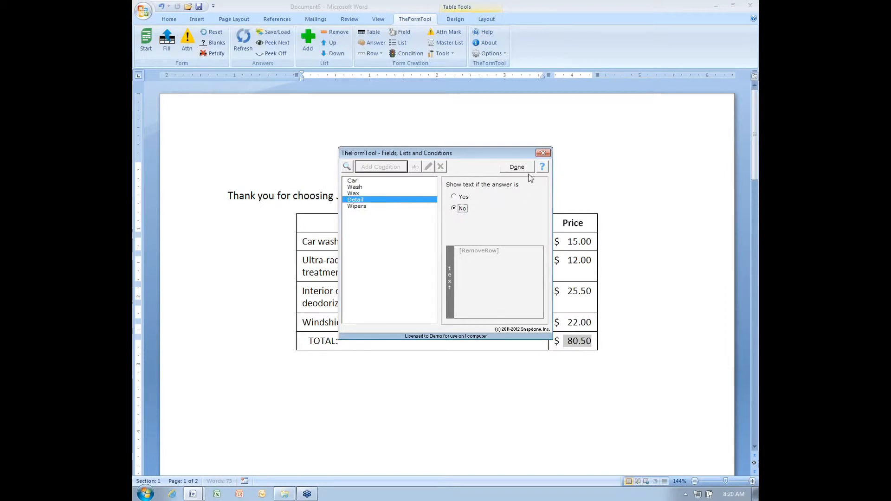
{"action": "left_click", "coordinate": [515, 168]}
Make the whole windshield wipers row conditional on the Wipers answer, removing it when the answer is No
{"action": "left_click", "coordinate": [443, 323]}
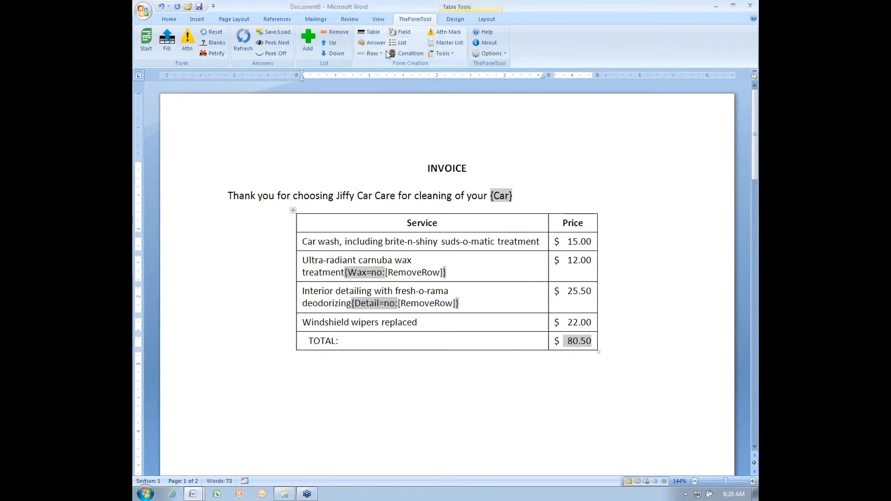
{"action": "left_click", "coordinate": [410, 53]}
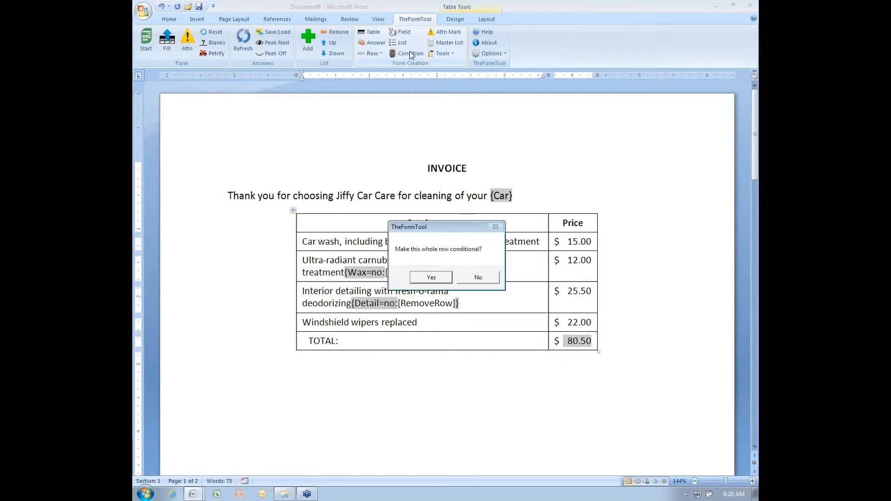
{"action": "left_click", "coordinate": [437, 277]}
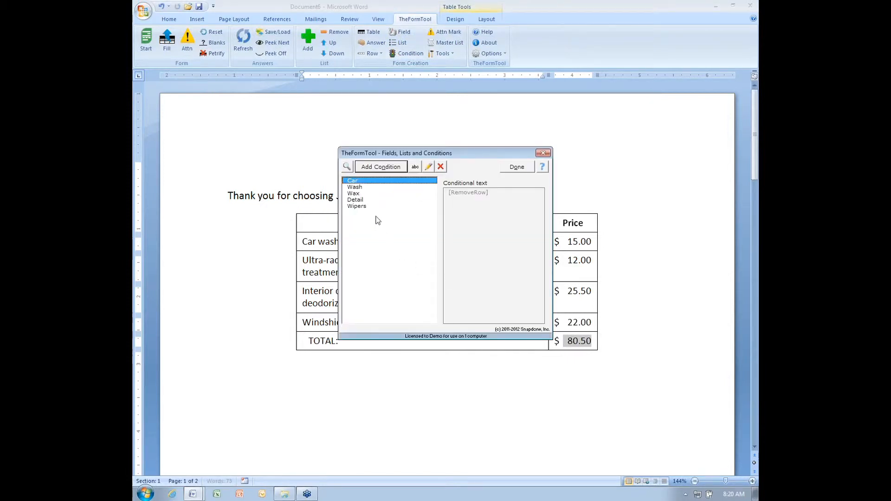
{"action": "left_click", "coordinate": [381, 167]}
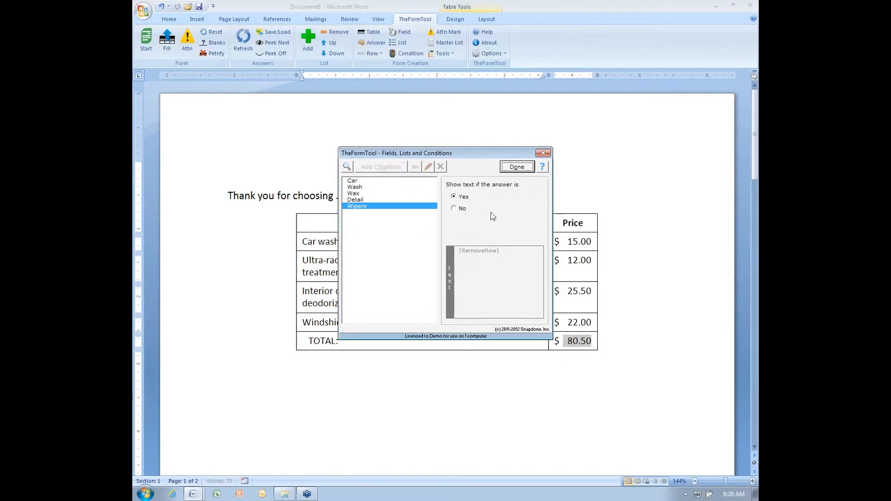
{"action": "left_click", "coordinate": [476, 208]}
{"action": "left_click", "coordinate": [517, 167]}
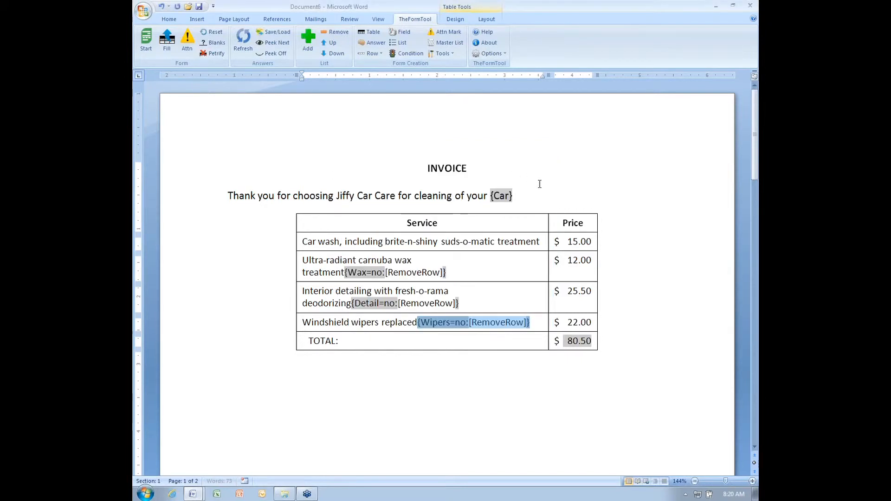
{"action": "left_click", "coordinate": [471, 298]}
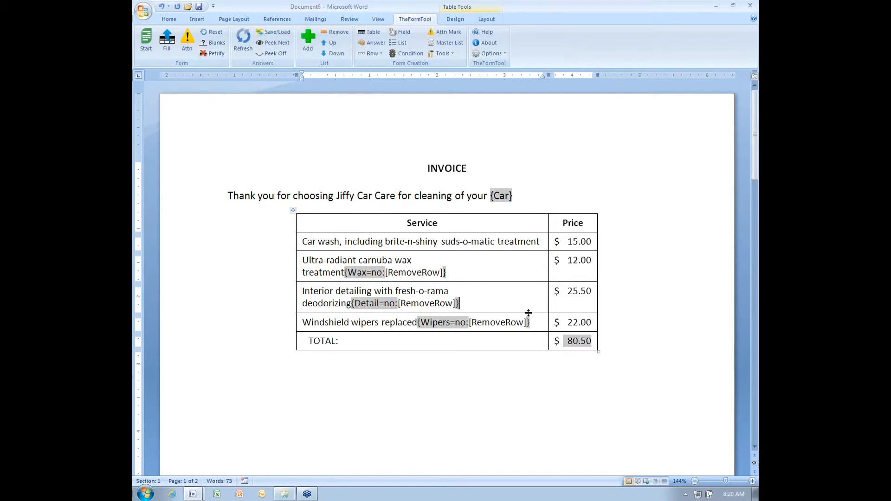
In the question table, set the interior detail answer to yes and enter Mazda as the car model
{"action": "scroll", "coordinate": [528, 313], "scroll_direction": "down", "scroll_amount": 15}
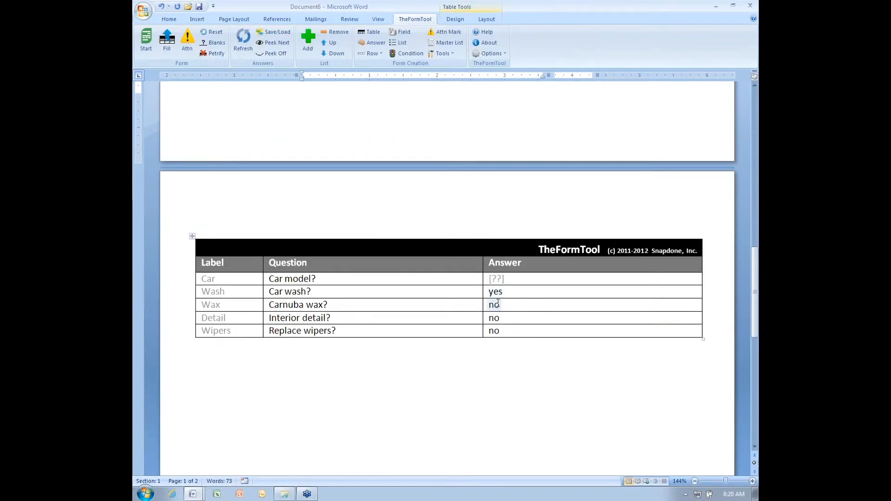
{"action": "left_click", "coordinate": [495, 318]}
{"action": "left_click", "coordinate": [506, 318]}
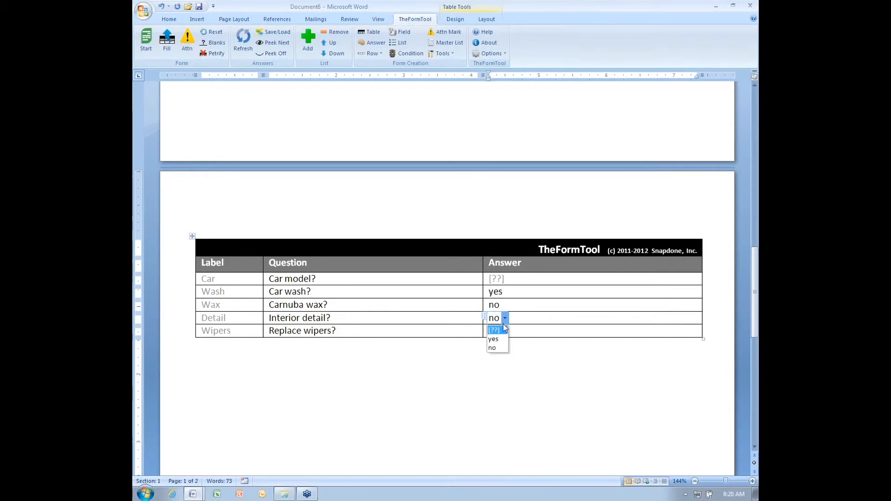
{"action": "left_click", "coordinate": [494, 339]}
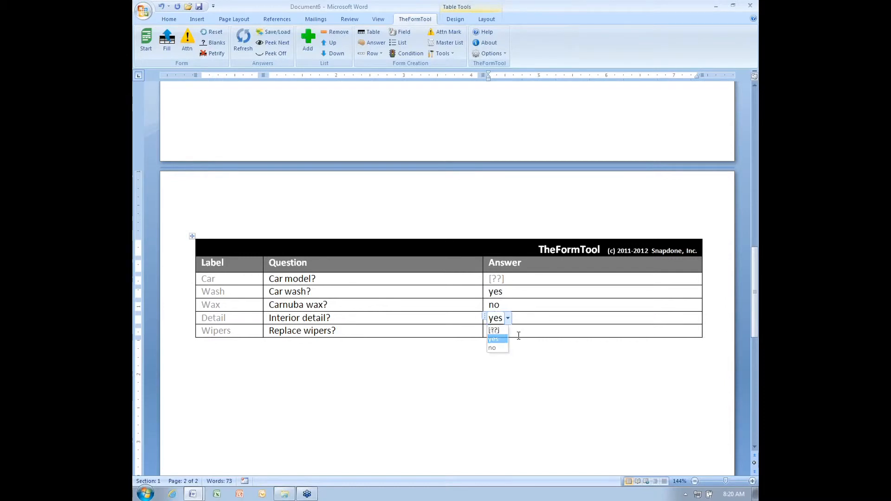
{"action": "left_click", "coordinate": [392, 331]}
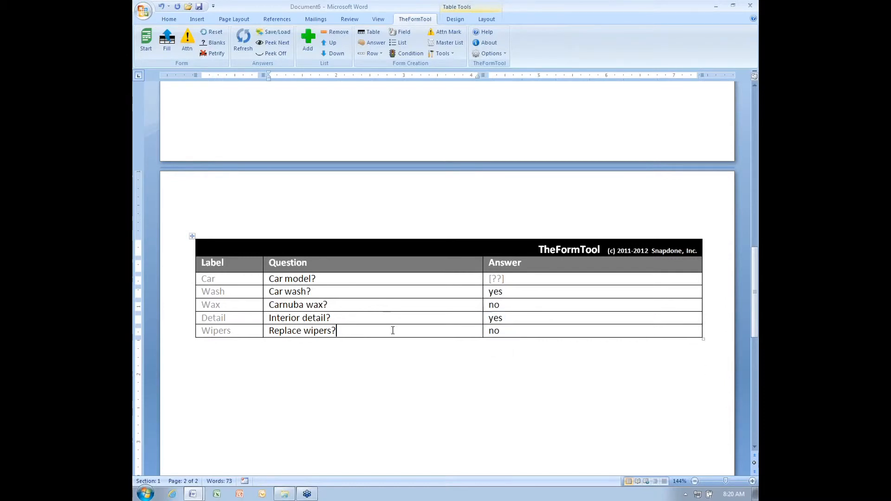
{"action": "left_click", "coordinate": [496, 279]}
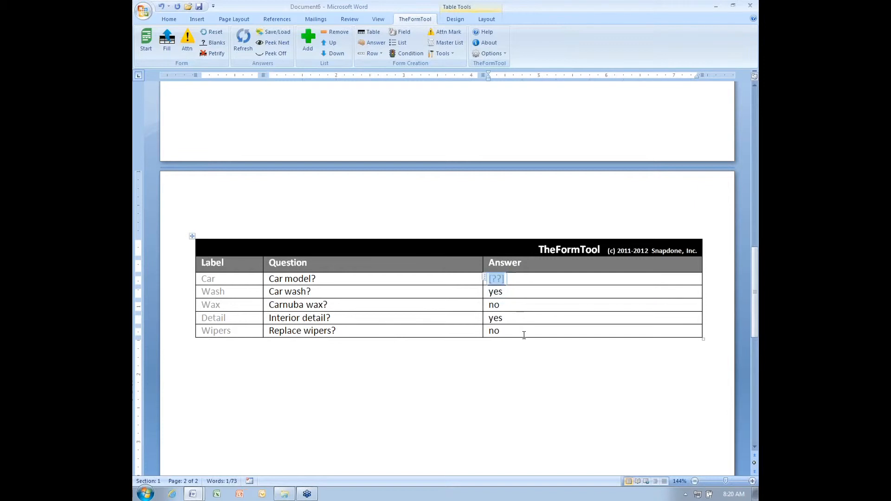
{"action": "type", "text": "Mazda"}
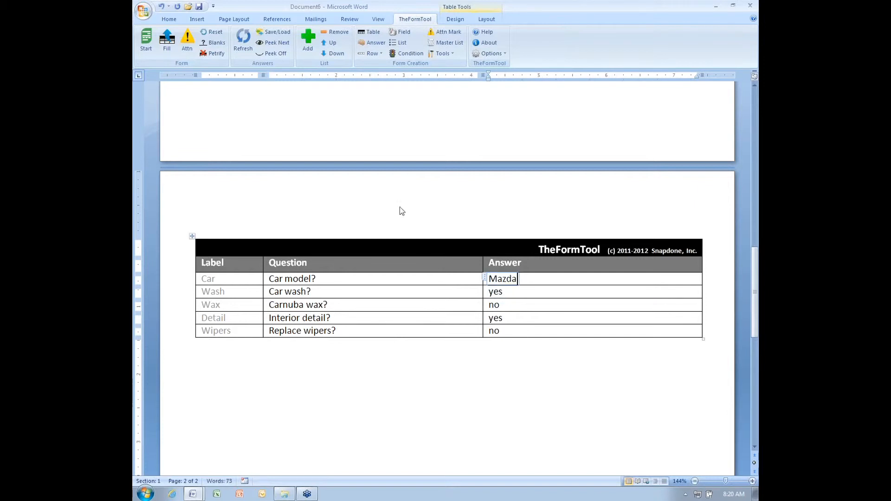
Fill the invoice from the answers and highlight the [RemoveRow] marks in the carnuba wax and windshield wipers rows
{"action": "left_click", "coordinate": [167, 41]}
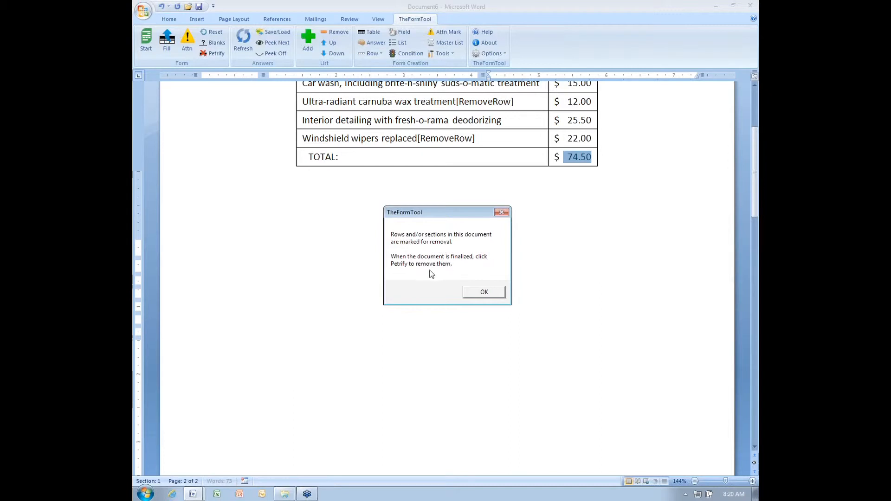
{"action": "left_click", "coordinate": [486, 293]}
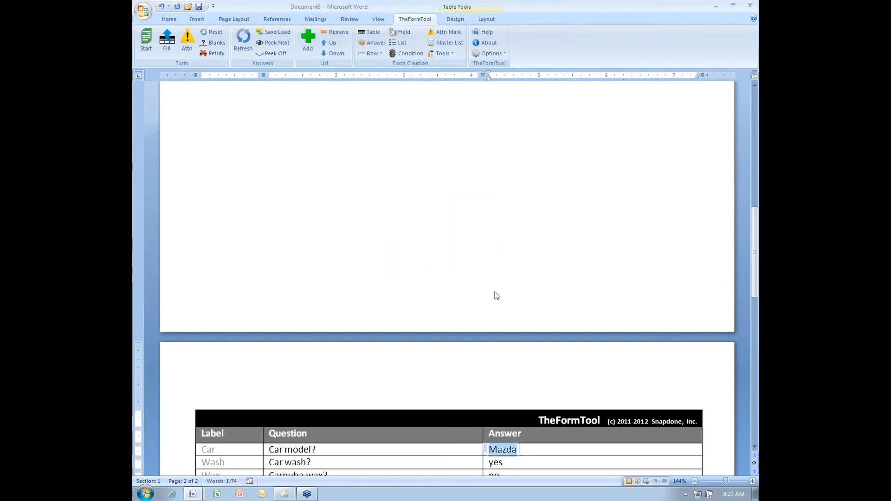
{"action": "scroll", "coordinate": [496, 292], "scroll_direction": "up", "scroll_amount": 3}
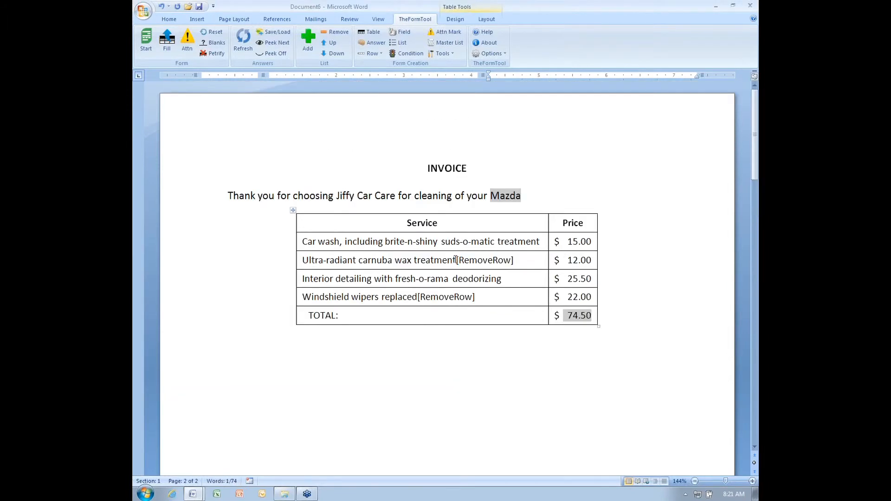
{"action": "left_click_drag", "start_coordinate": [456, 260], "coordinate": [514, 261]}
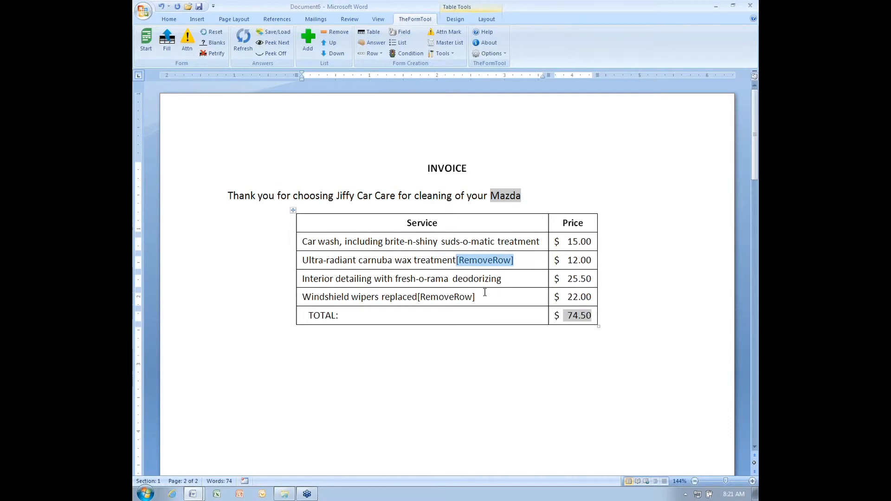
{"action": "left_click_drag", "start_coordinate": [418, 297], "coordinate": [479, 299]}
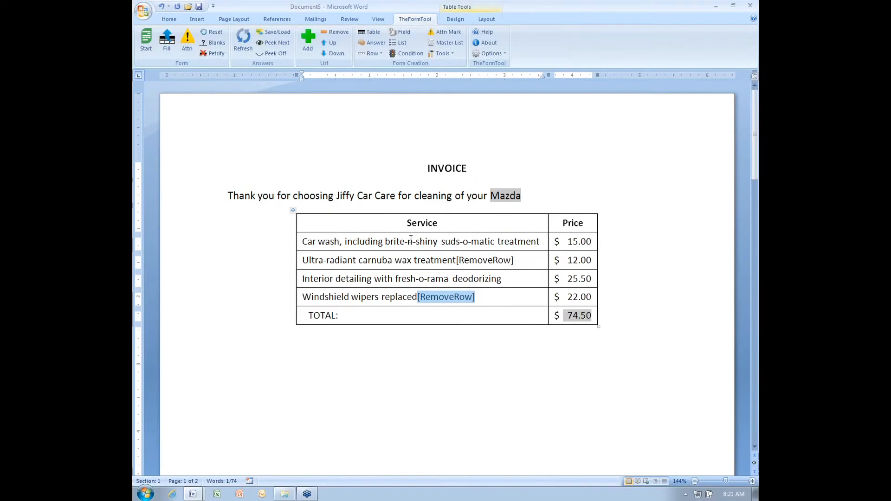
Change the carnuba wax answer to yes and the interior detail answer to no in the question table
{"action": "scroll", "coordinate": [410, 241], "scroll_direction": "down", "scroll_amount": 15}
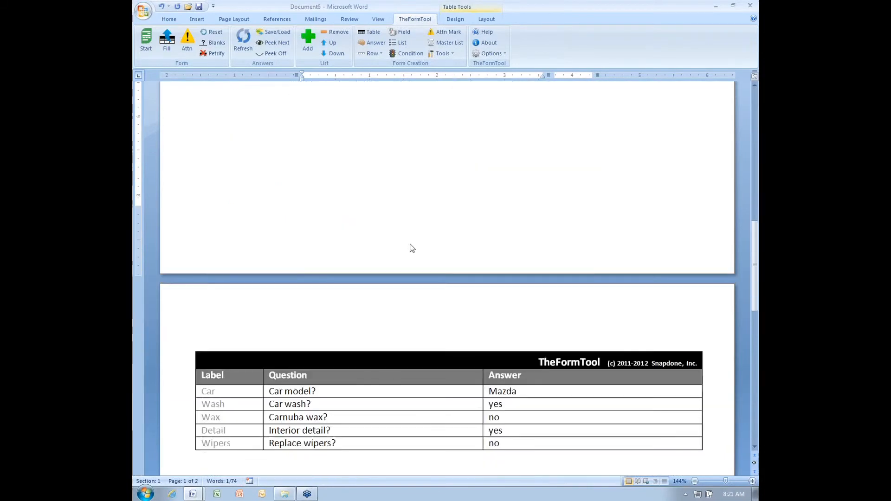
{"action": "left_click", "coordinate": [496, 306]}
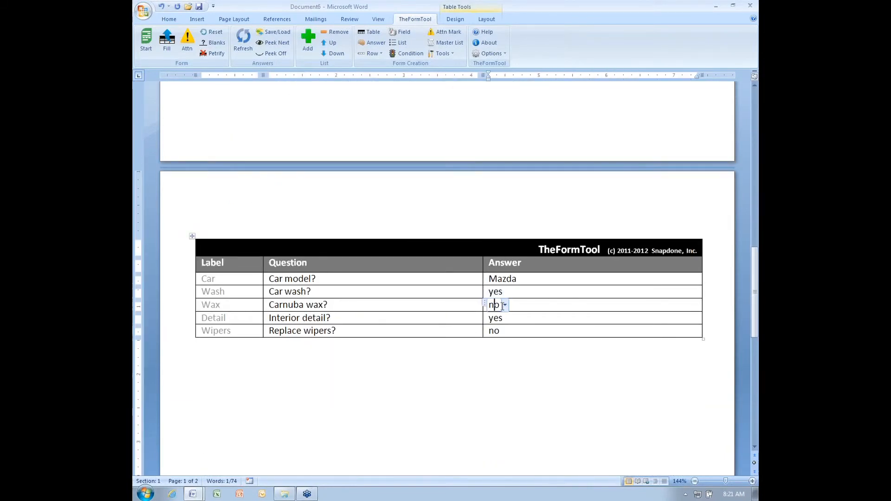
{"action": "left_click", "coordinate": [505, 305]}
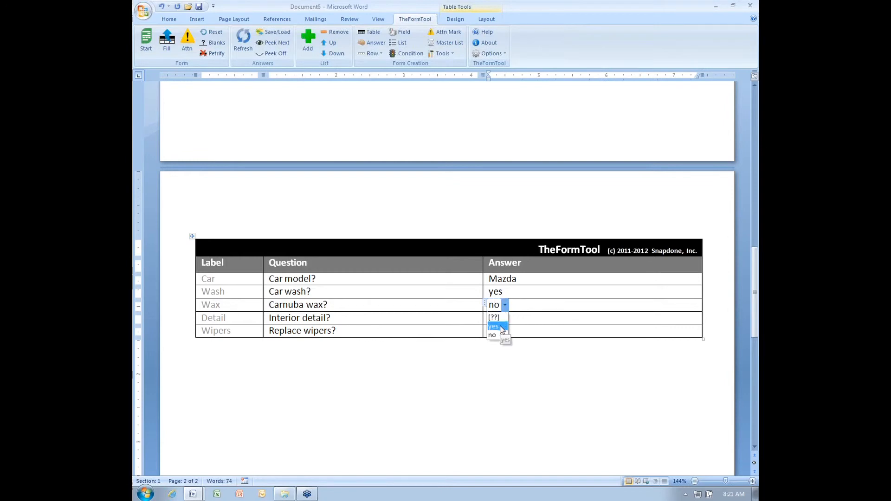
{"action": "left_click", "coordinate": [499, 326]}
{"action": "left_click", "coordinate": [498, 320]}
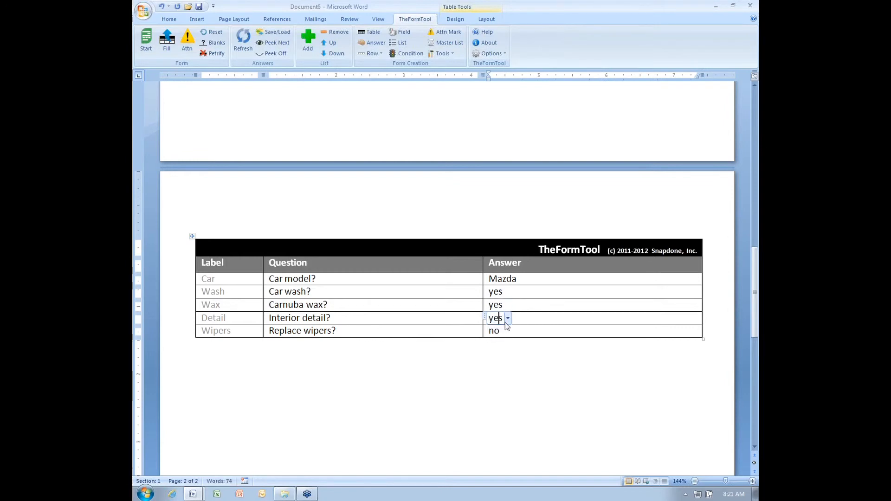
{"action": "left_click", "coordinate": [508, 318]}
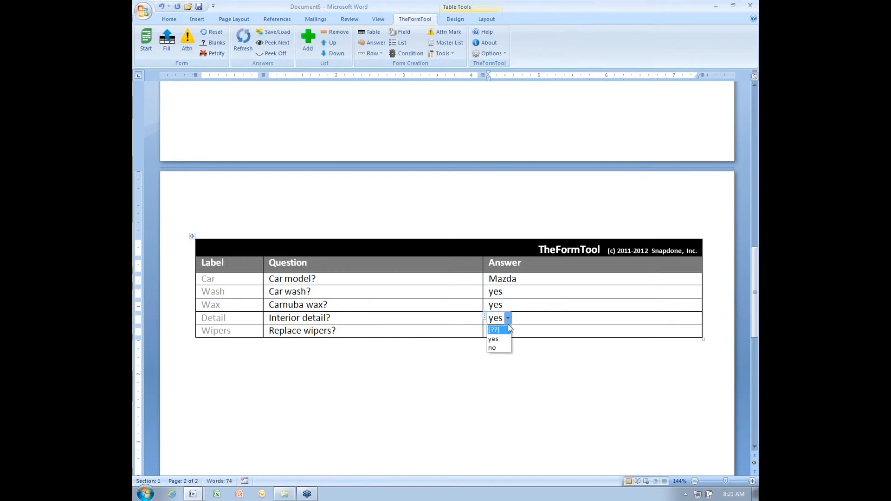
{"action": "left_click", "coordinate": [497, 349]}
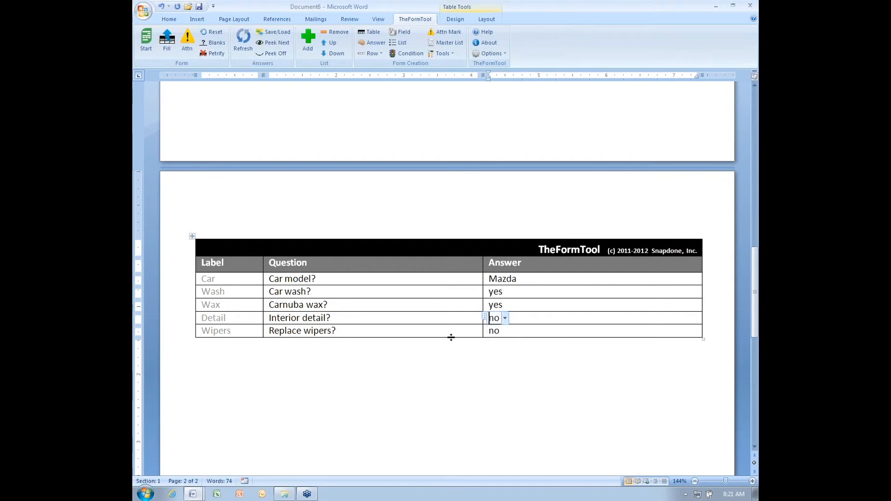
Refill the invoice with the changed answers and highlight the [RemoveRow] marks in the windshield wipers and interior detailing rows
{"action": "left_click", "coordinate": [170, 50]}
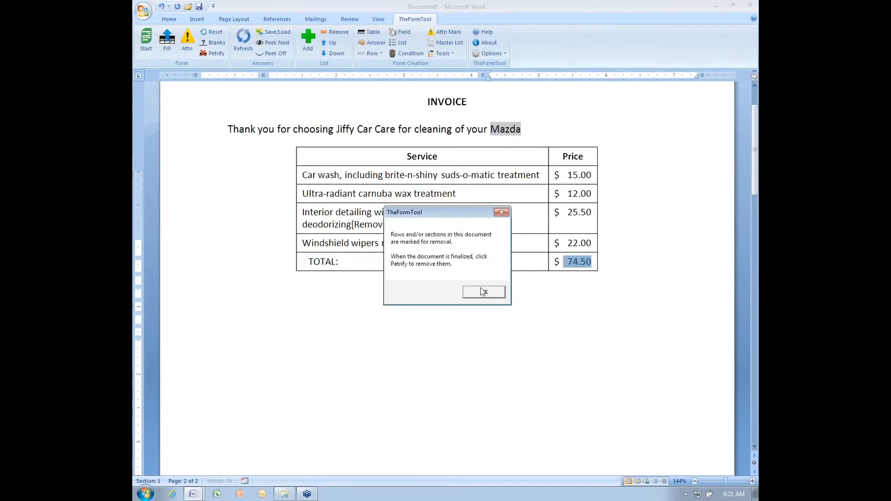
{"action": "left_click", "coordinate": [483, 291]}
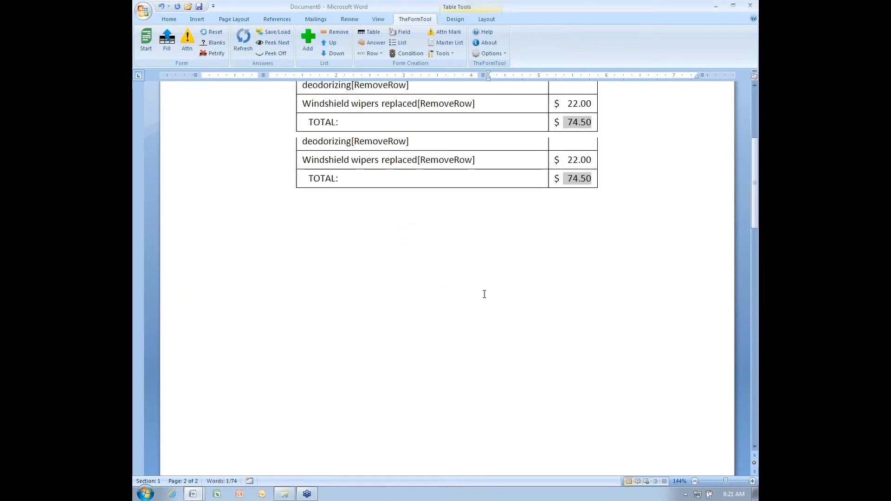
{"action": "left_click_drag", "start_coordinate": [475, 310], "coordinate": [415, 308]}
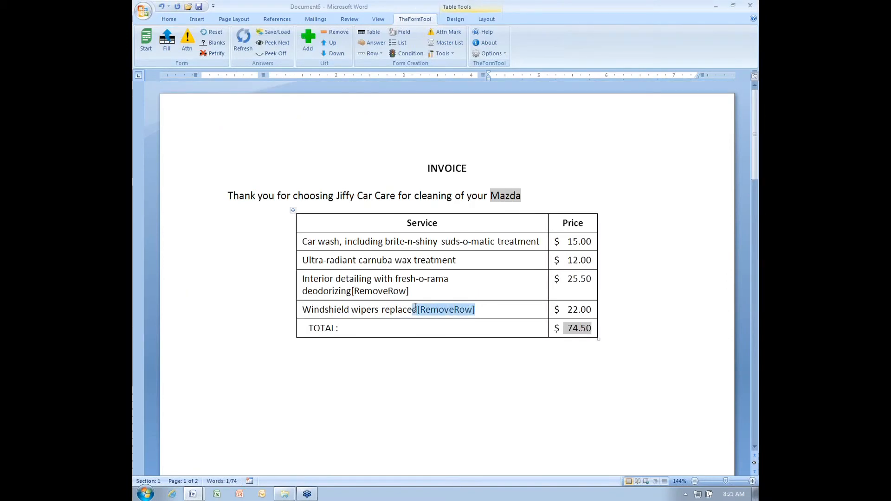
{"action": "left_click_drag", "start_coordinate": [353, 292], "coordinate": [419, 295]}
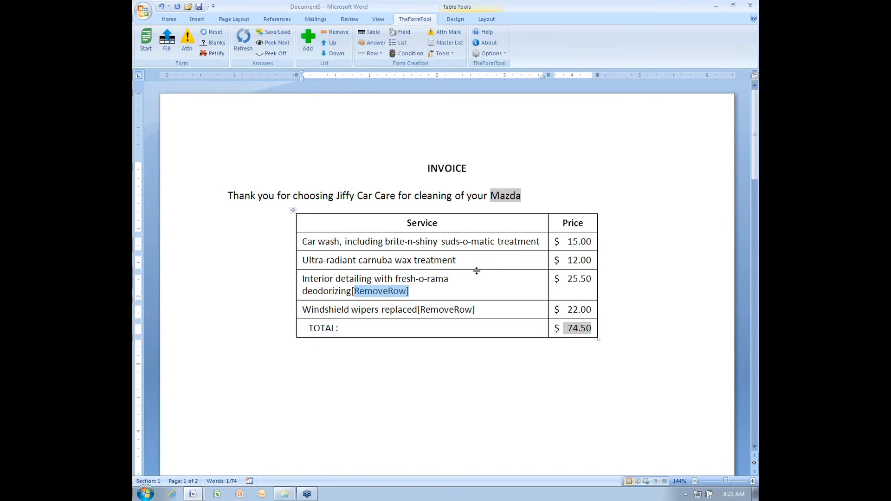
Petrify the form to convert its fields to plain text and remove the marked rows and the question table
{"action": "left_click", "coordinate": [212, 54]}
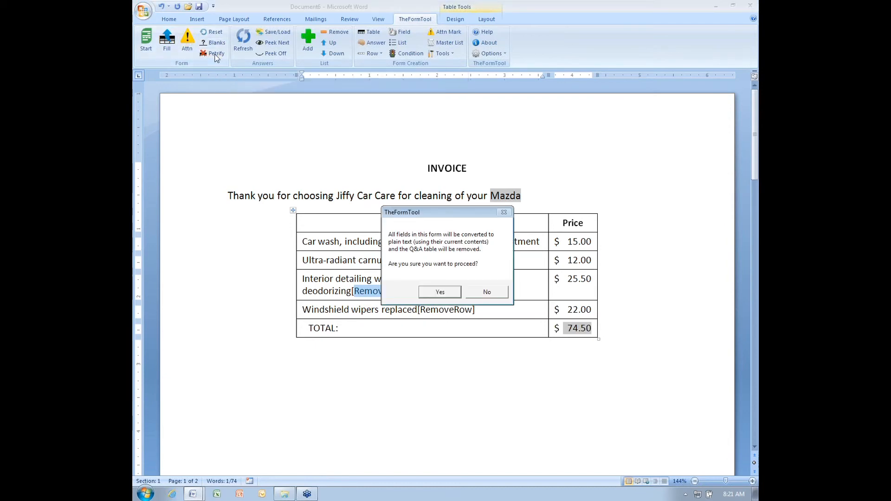
{"action": "left_click", "coordinate": [448, 291]}
{"action": "scroll", "coordinate": [449, 295], "scroll_direction": "up", "scroll_amount": 10}
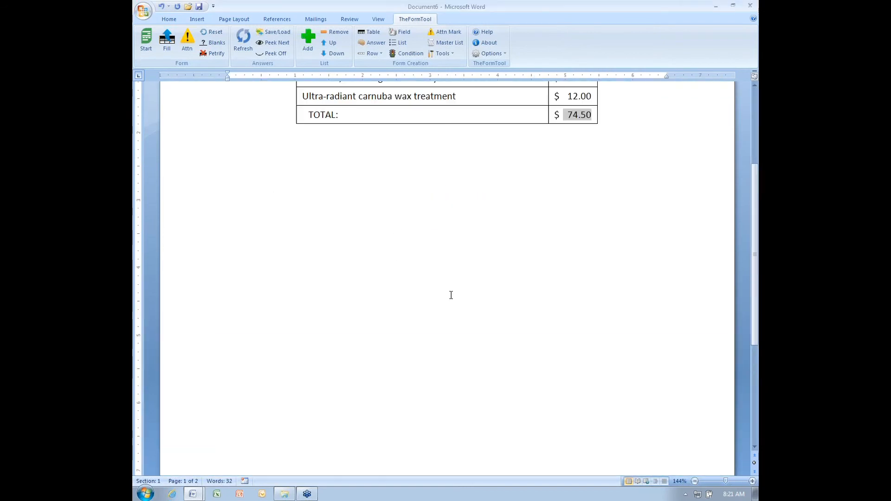
{"action": "left_click", "coordinate": [467, 263]}
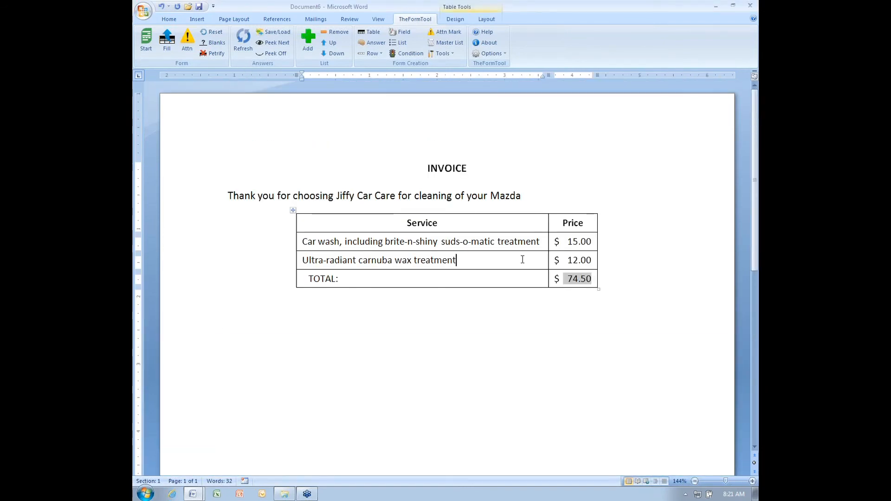
Update the calculated TOTAL field in the invoice's Price column so it sums only the remaining services
{"action": "left_click", "coordinate": [578, 280]}
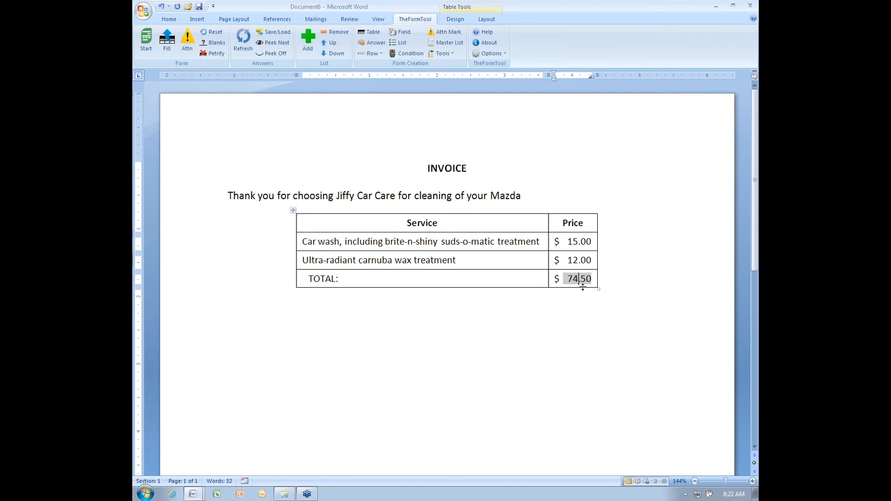
{"action": "key", "text": "F9"}
{"action": "left_click", "coordinate": [454, 260]}
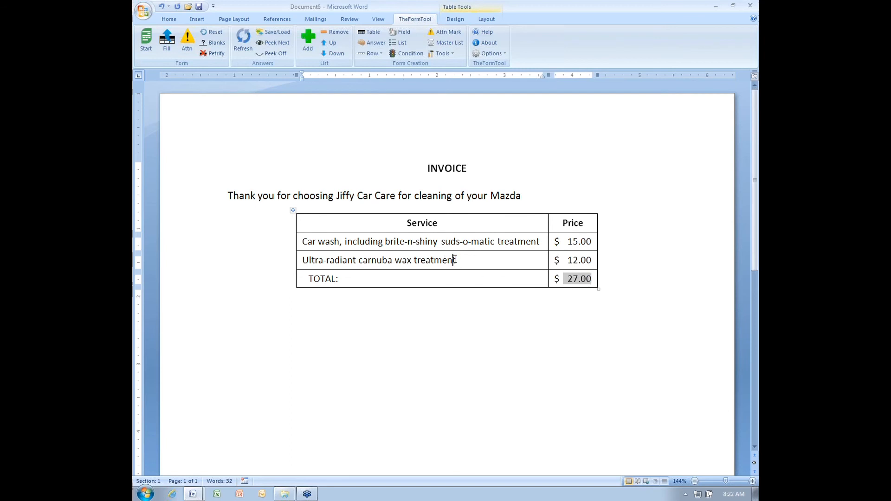